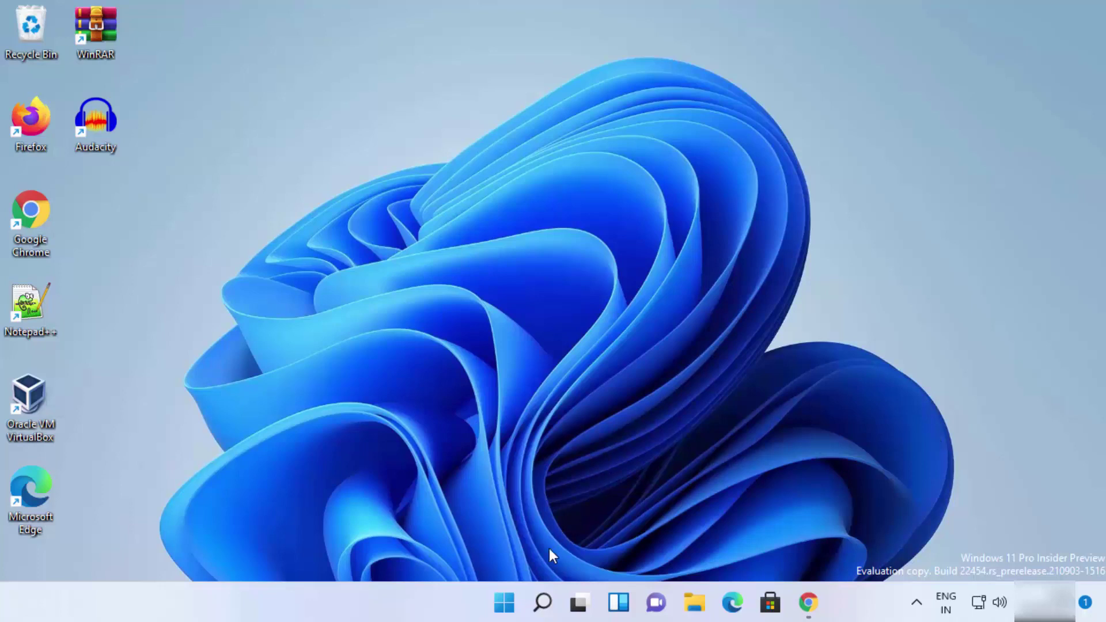
Search for 'password' and open the Change your password setting.
{"action": "left_click", "coordinate": [544, 589]}
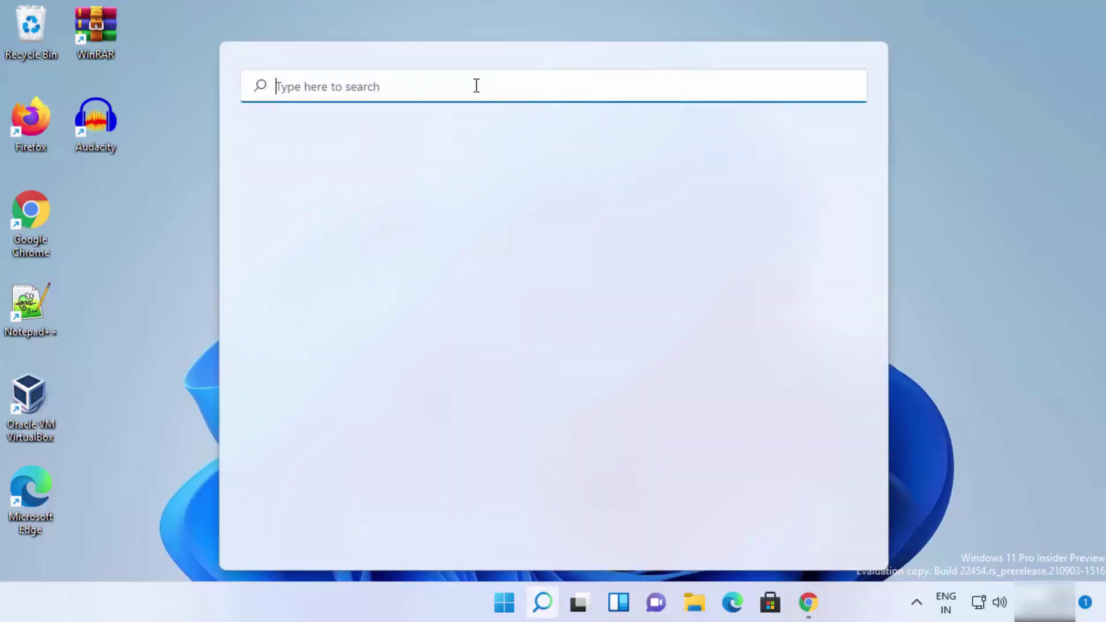
{"action": "type", "text": "password"}
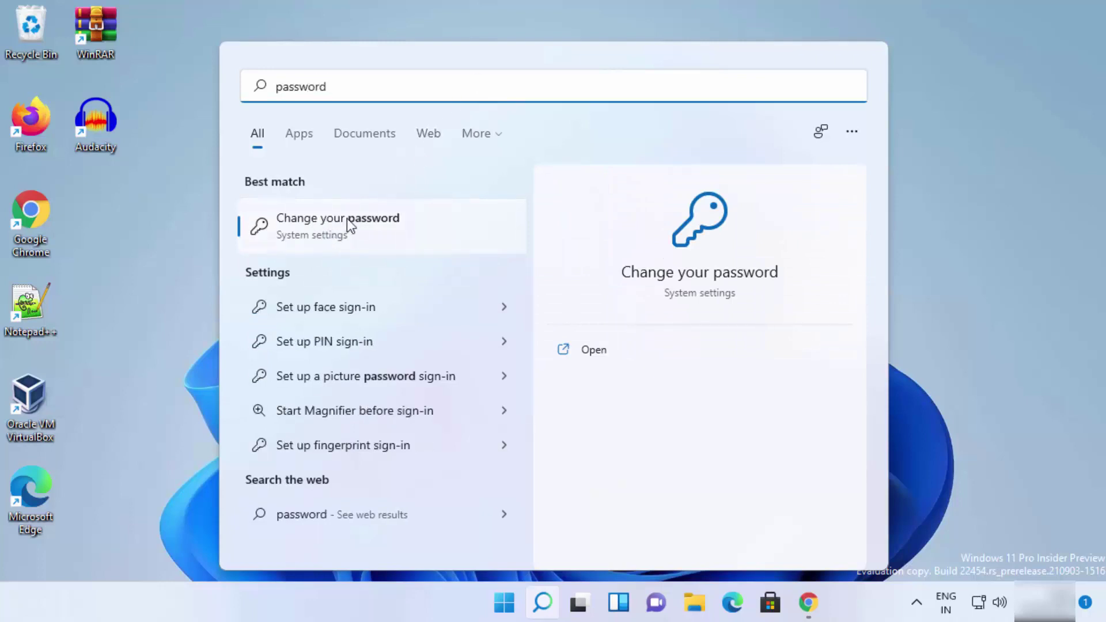
{"action": "left_click", "coordinate": [316, 227]}
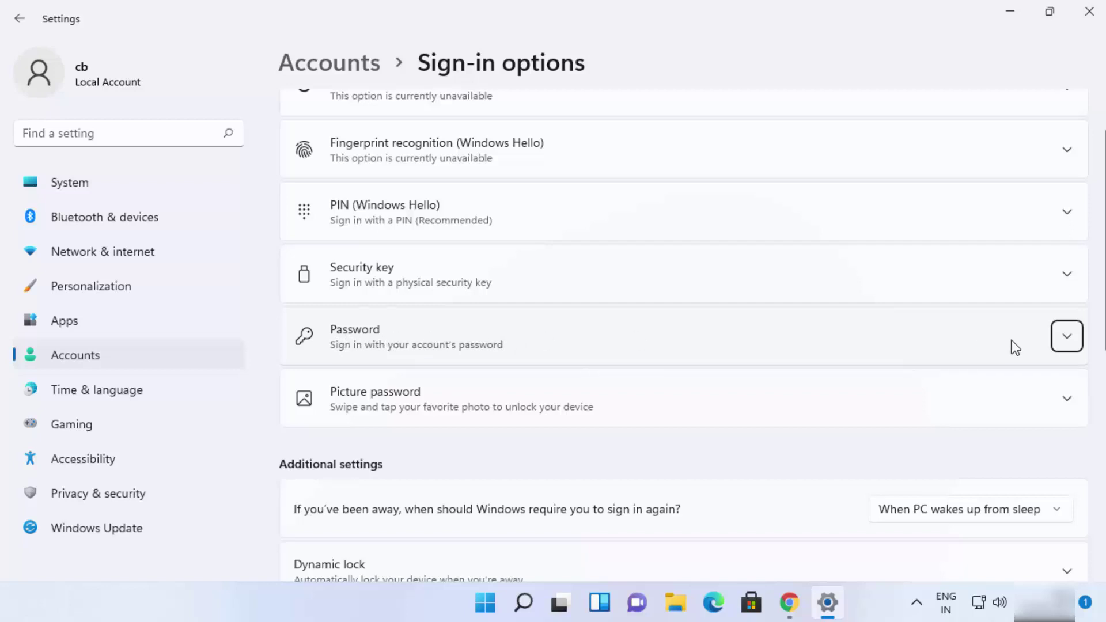
Expand the Password sign-in option to check its status, then close Settings.
{"action": "left_click", "coordinate": [1062, 345]}
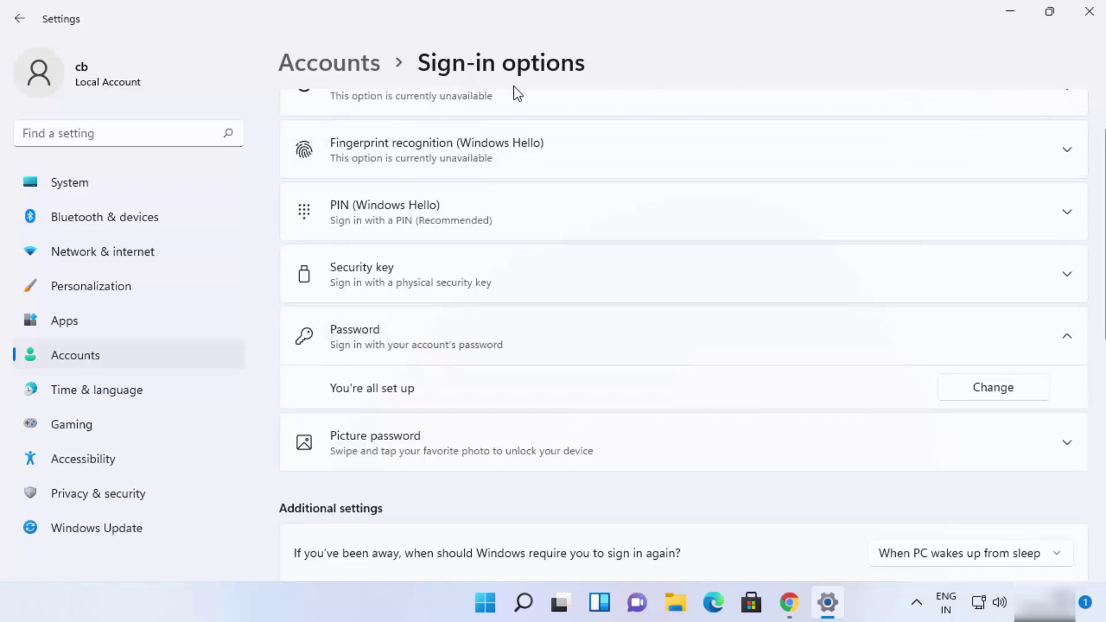
{"action": "left_click", "coordinate": [1088, 13]}
Open Settings via search, go to Accounts > Sign-in options, and choose Change under Password.
{"action": "left_click", "coordinate": [541, 603]}
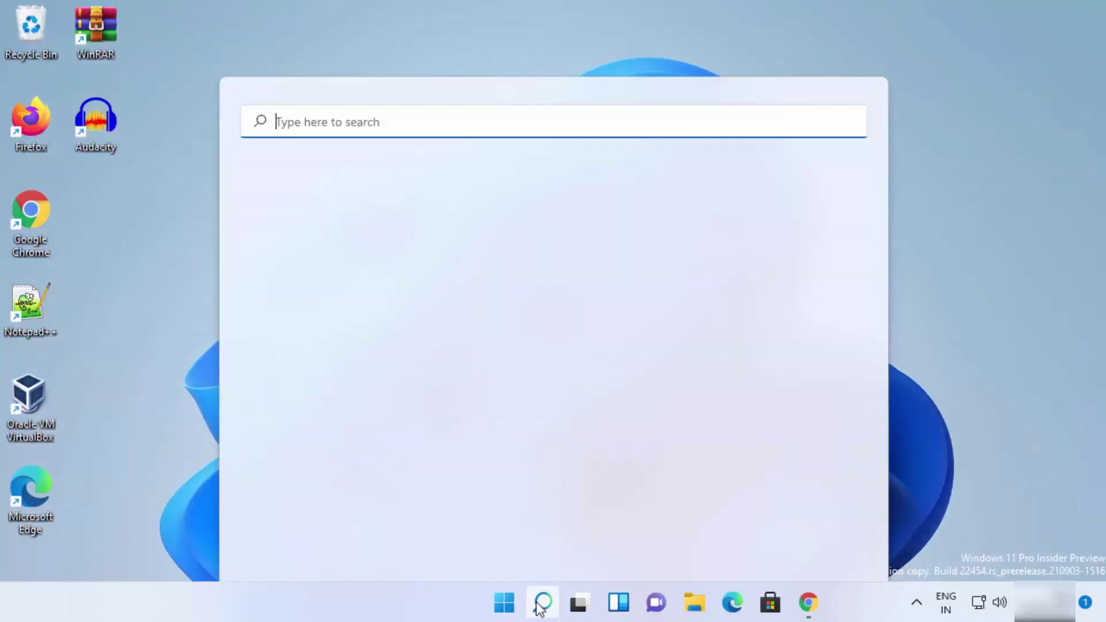
{"action": "type", "text": "settin"}
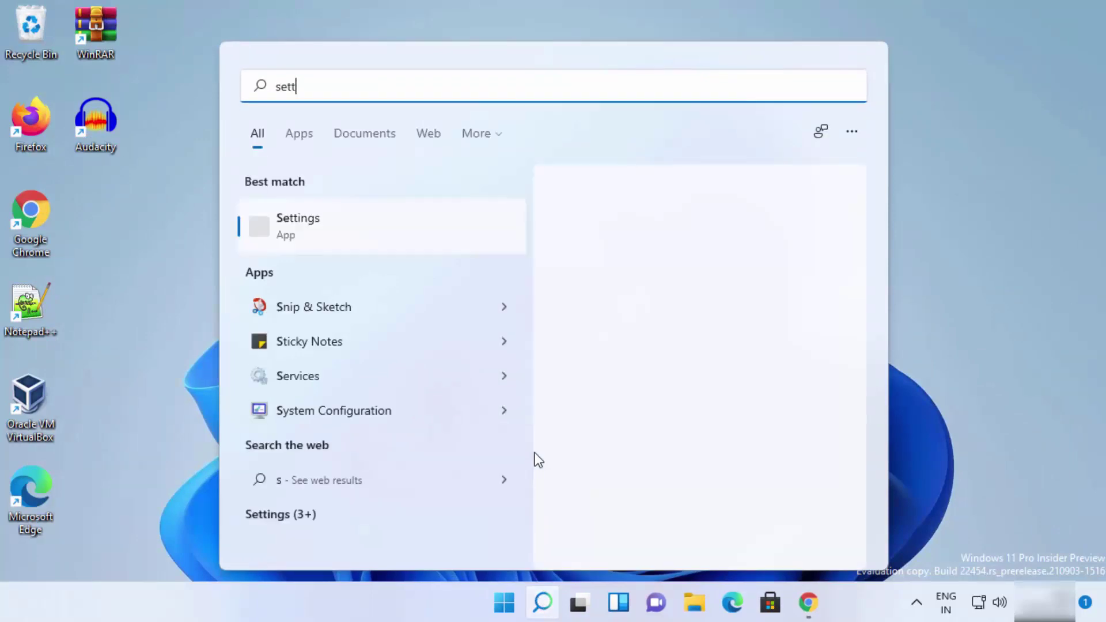
{"action": "left_click", "coordinate": [355, 233]}
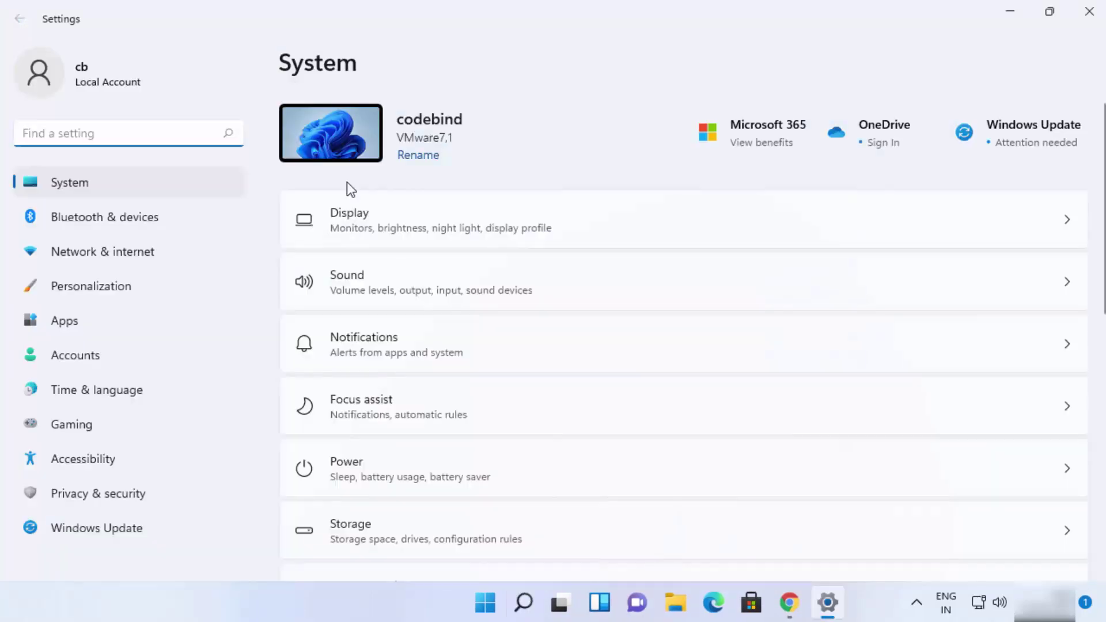
{"action": "left_click", "coordinate": [160, 355]}
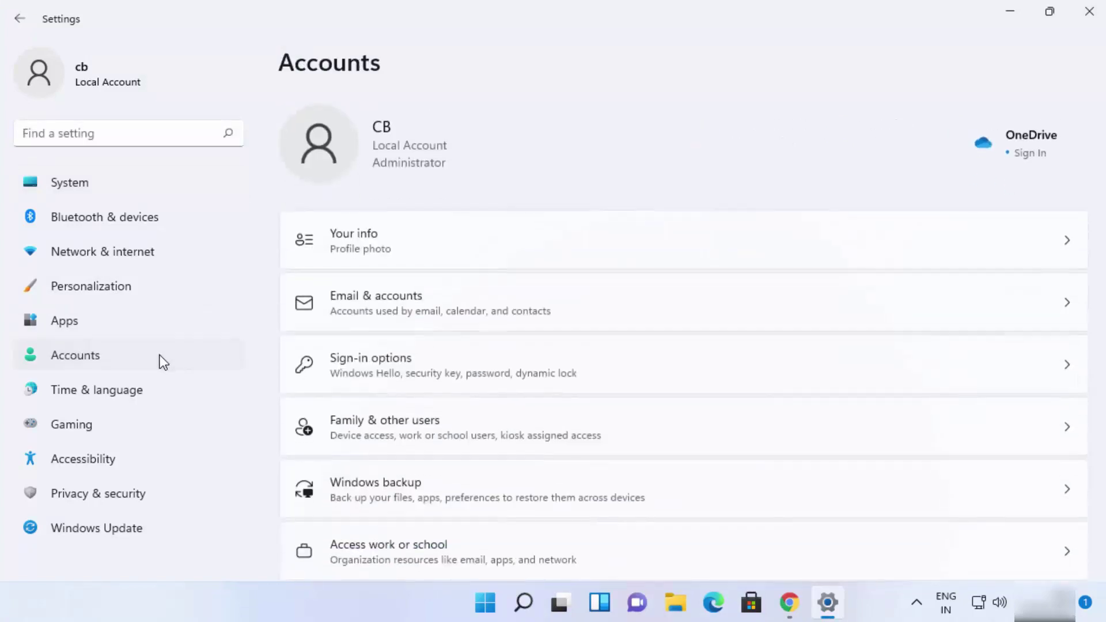
{"action": "left_click", "coordinate": [374, 367]}
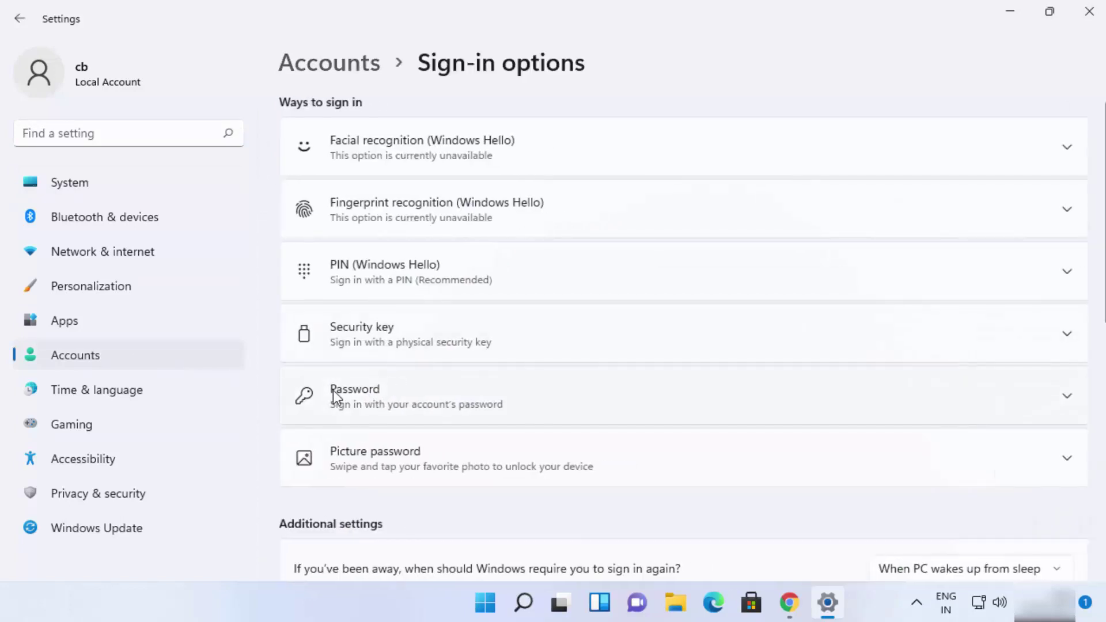
{"action": "left_click", "coordinate": [1065, 396]}
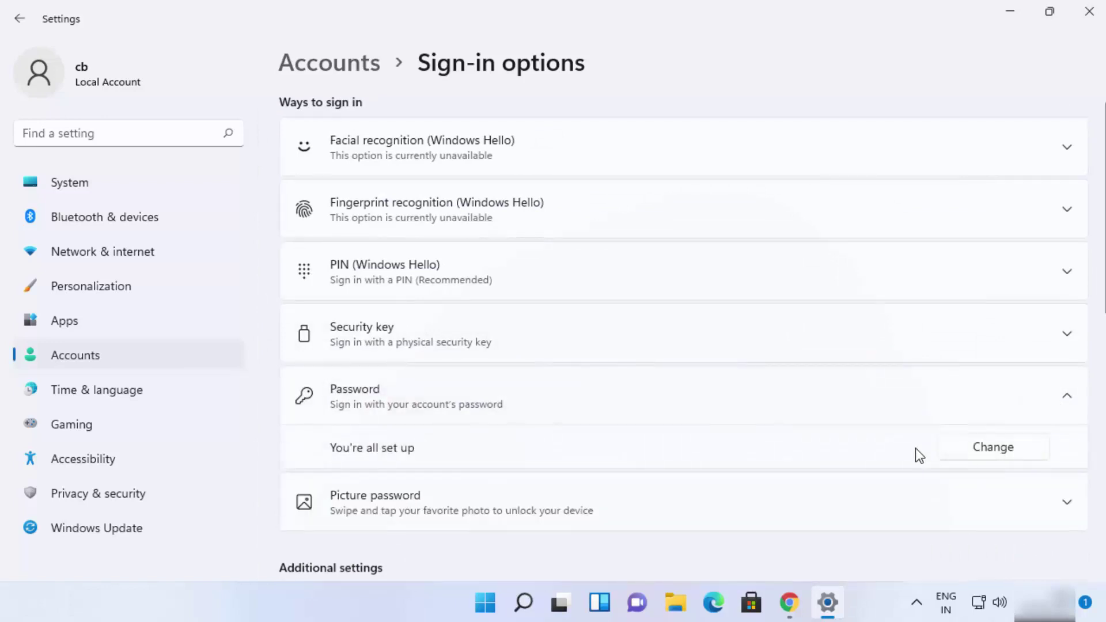
{"action": "left_click", "coordinate": [986, 446]}
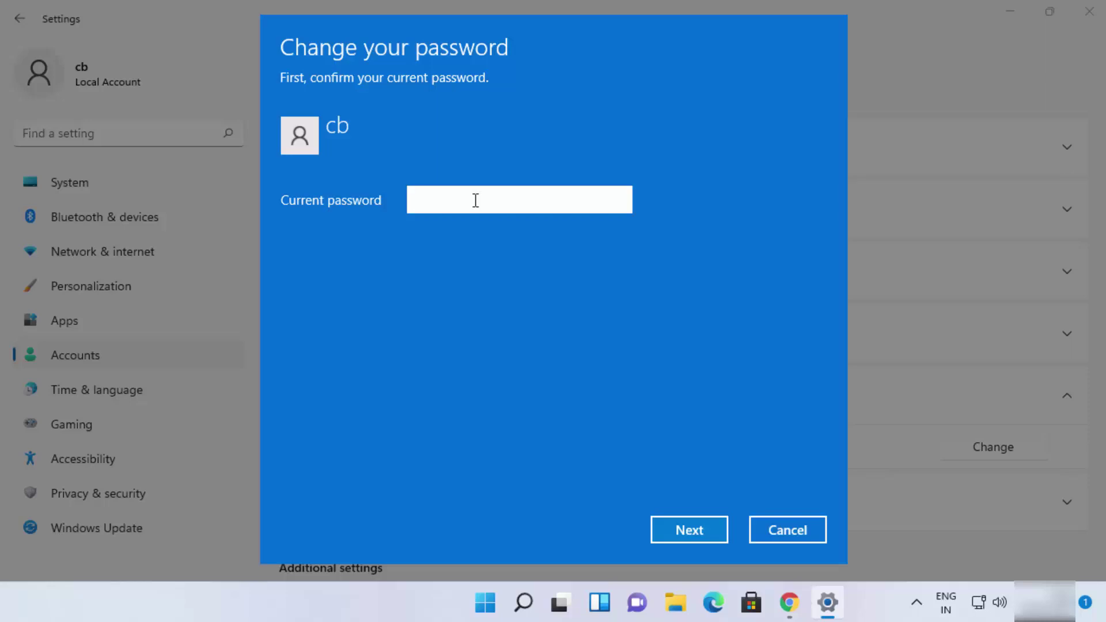
Enter the current account password, correcting a typo, and continue to the next page.
{"action": "type", "text": "••••"}
{"action": "key", "text": "BackSpace"}
{"action": "key", "text": "BackSpace"}
{"action": "key", "text": "BackSpace"}
{"action": "key", "text": "BackSpace"}
{"action": "type", "text": "••••••"}
{"action": "left_click", "coordinate": [705, 532]}
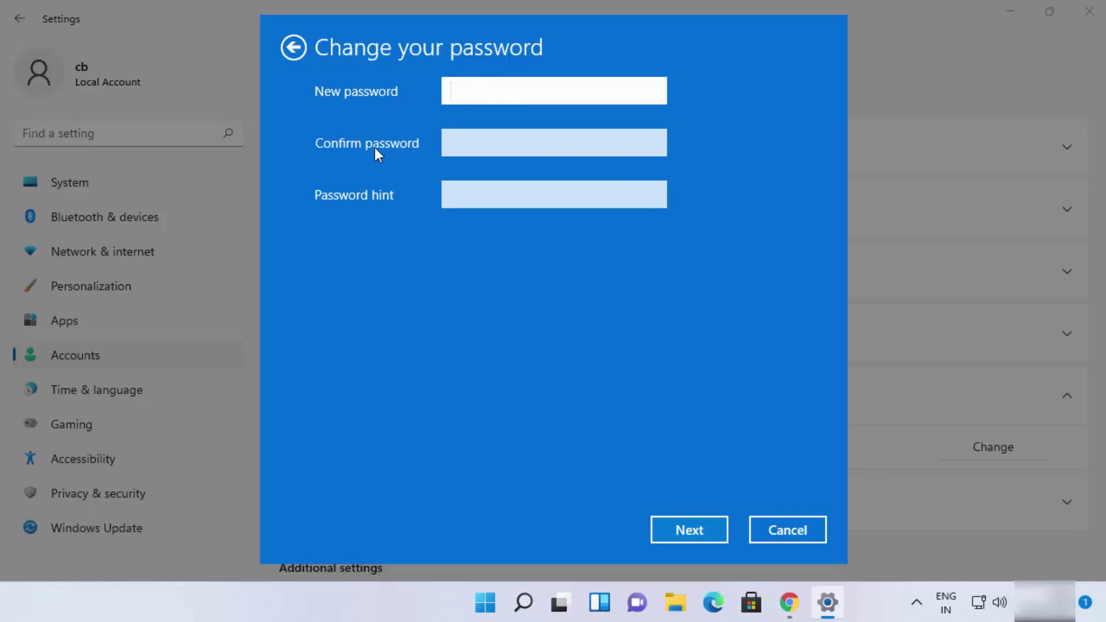
Step through the new password, confirm and hint fields, then cancel and close Settings.
{"action": "left_click", "coordinate": [465, 144]}
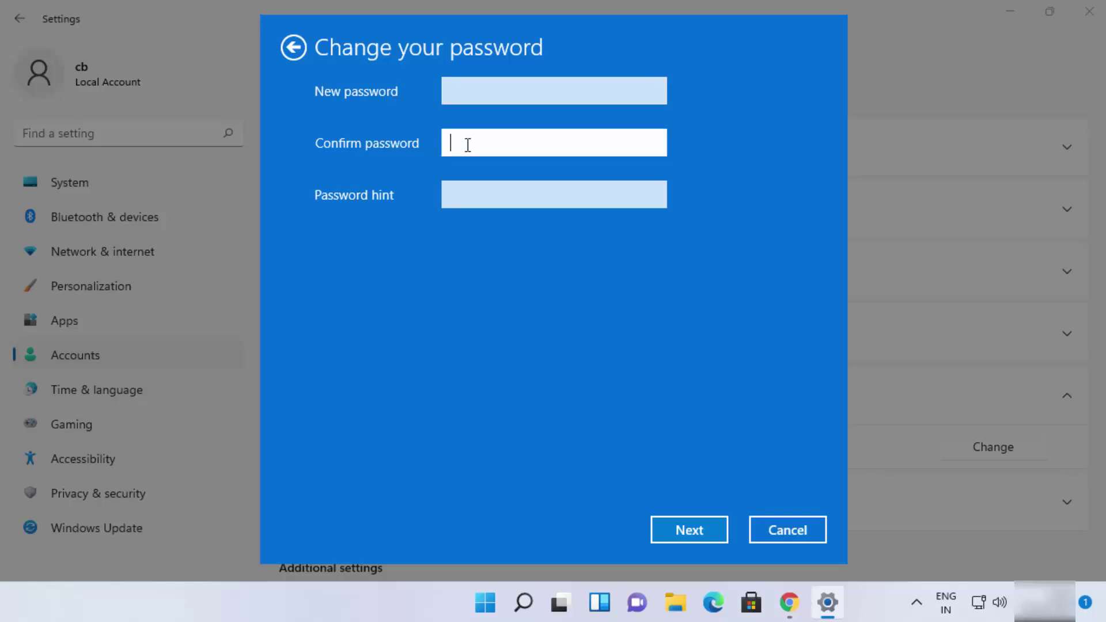
{"action": "left_click", "coordinate": [466, 195]}
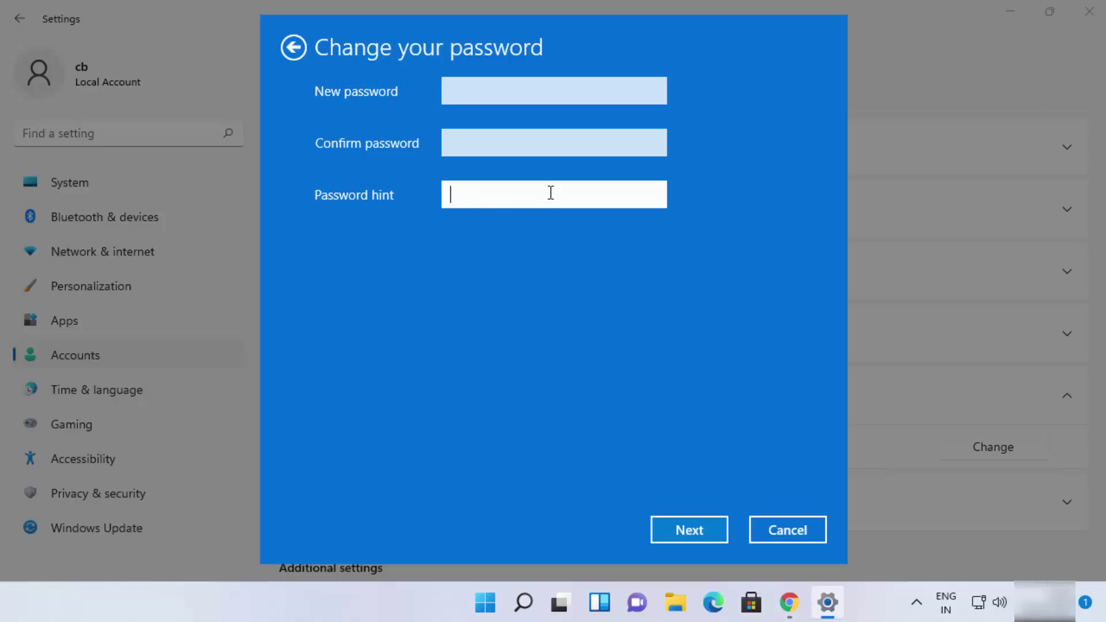
{"action": "left_click", "coordinate": [773, 528]}
{"action": "left_click", "coordinate": [1088, 22]}
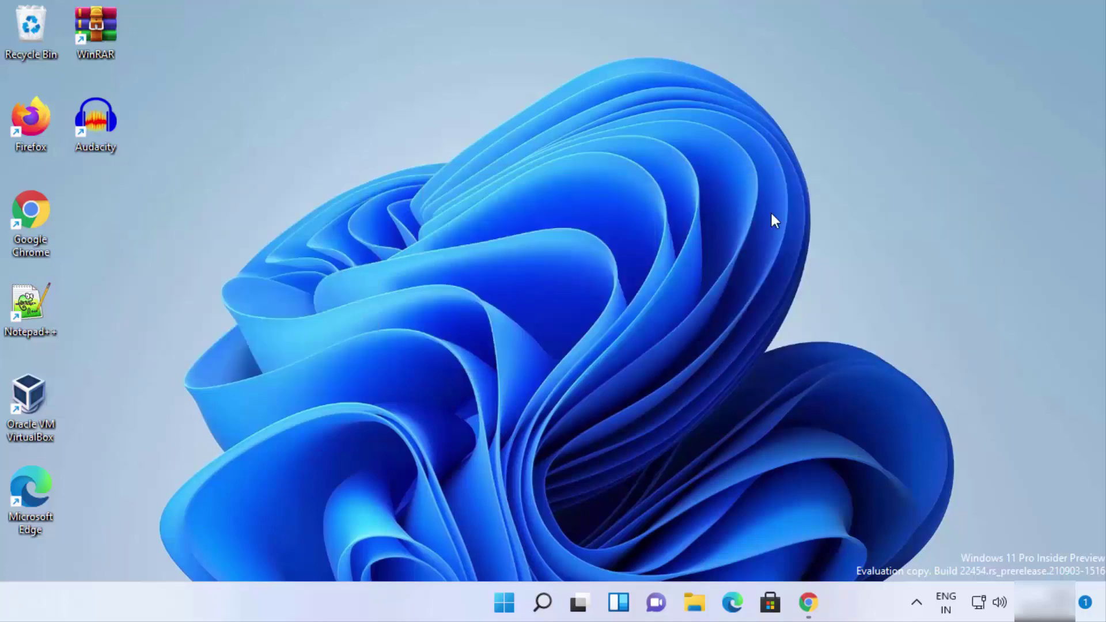
Bring up the Ctrl+Alt+Del security screen and choose Change a password.
{"action": "key", "text": "ctrl+alt+Delete"}
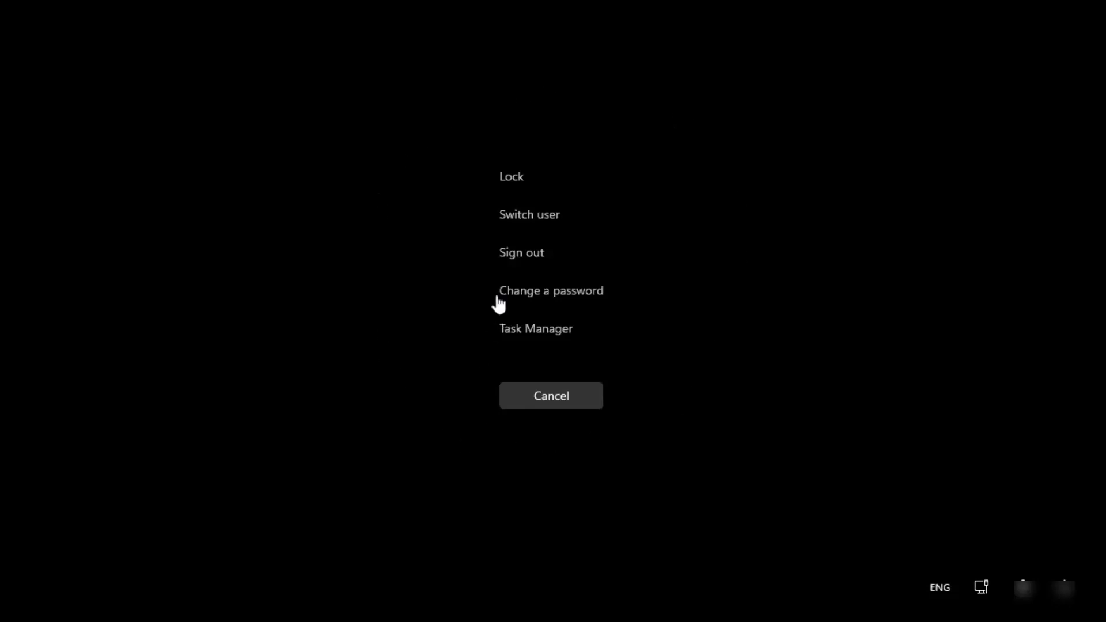
{"action": "left_click", "coordinate": [529, 299]}
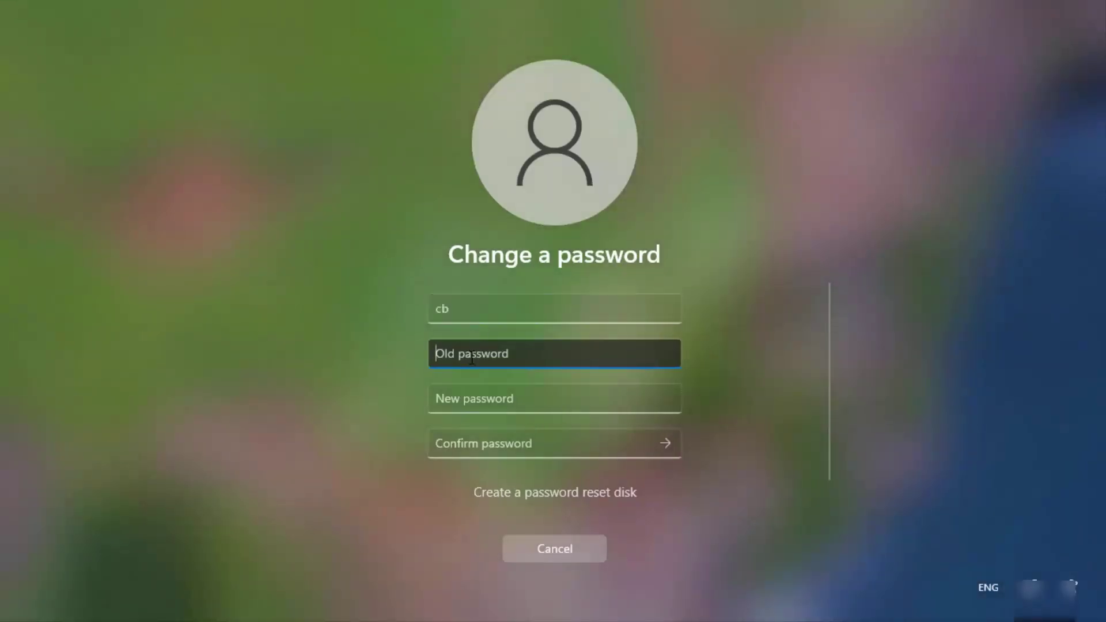
Enter the old password and the new password, revealing the new one to check it.
{"action": "type", "text": "123456"}
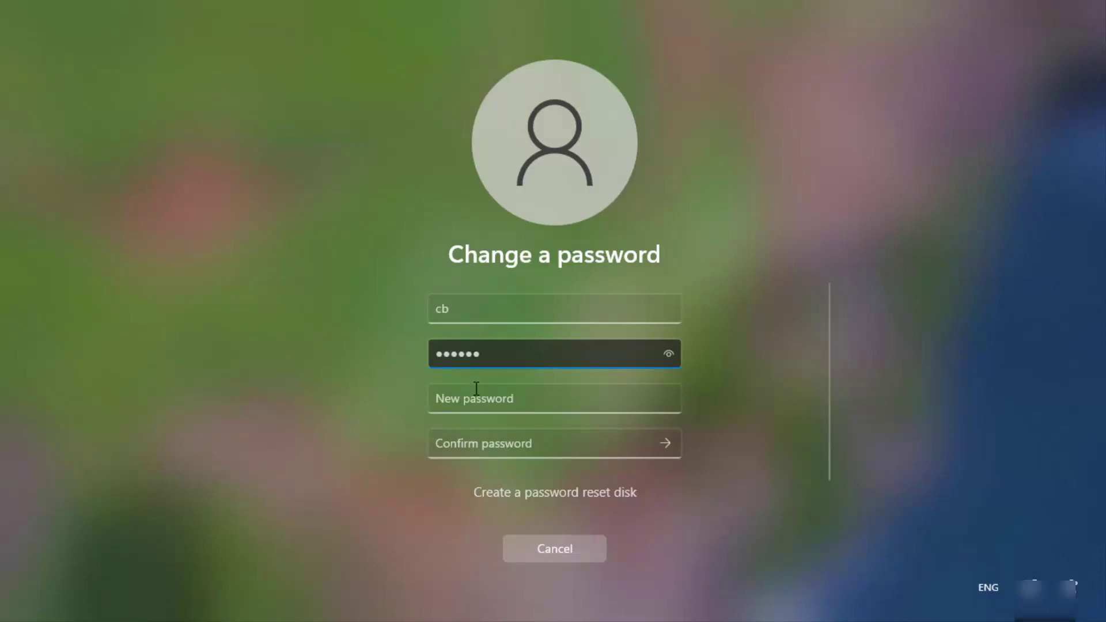
{"action": "left_click", "coordinate": [477, 398]}
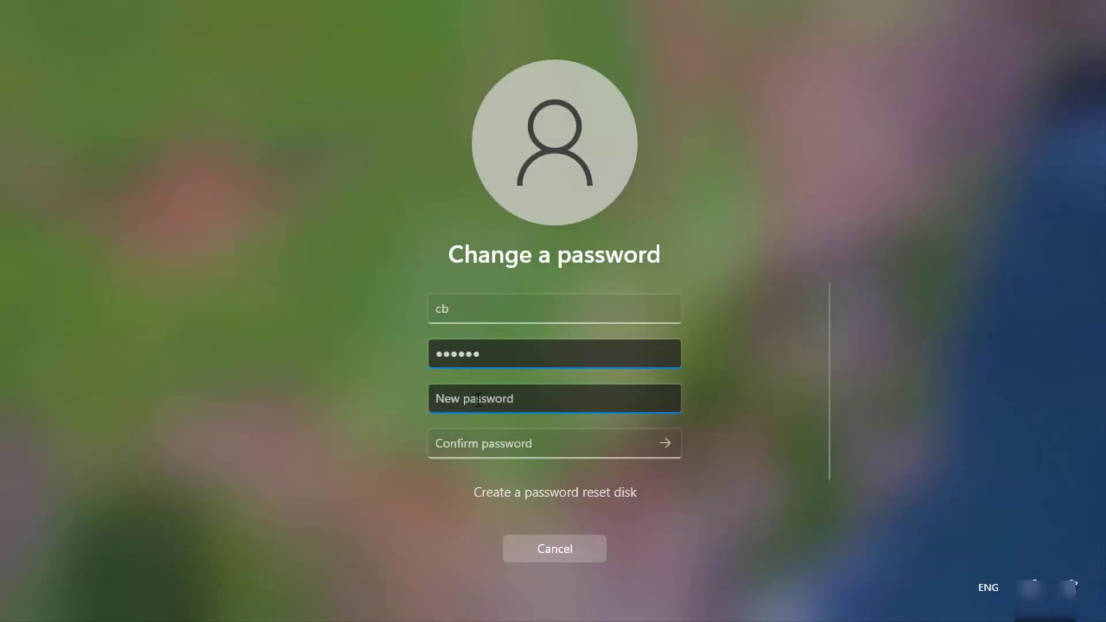
{"action": "type", "text": "1234"}
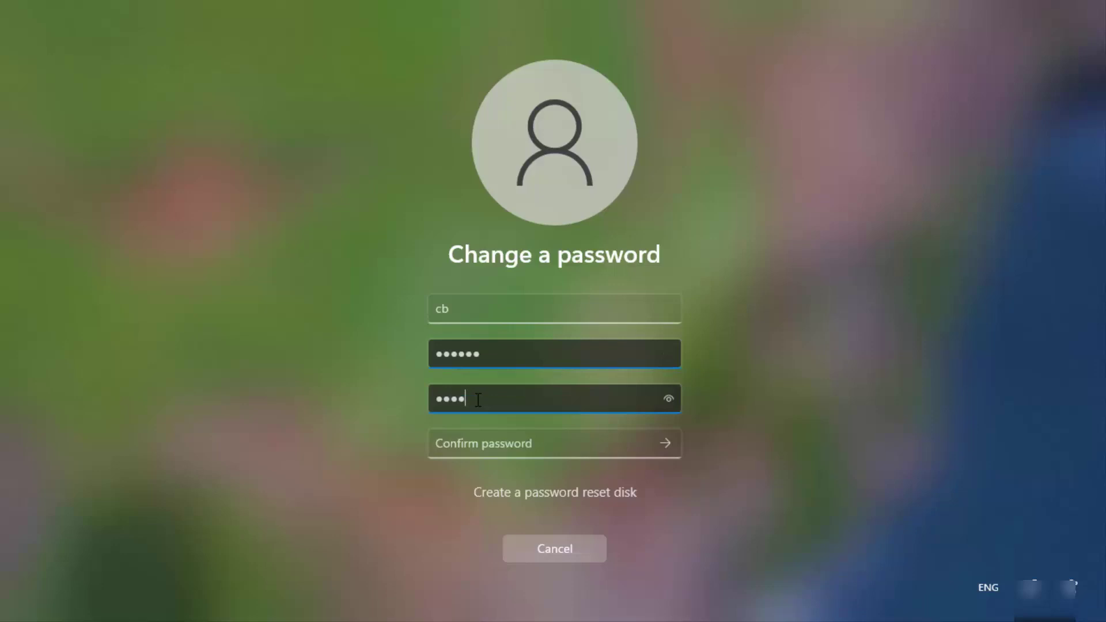
{"action": "type", "text": "567"}
{"action": "left_click", "coordinate": [668, 405]}
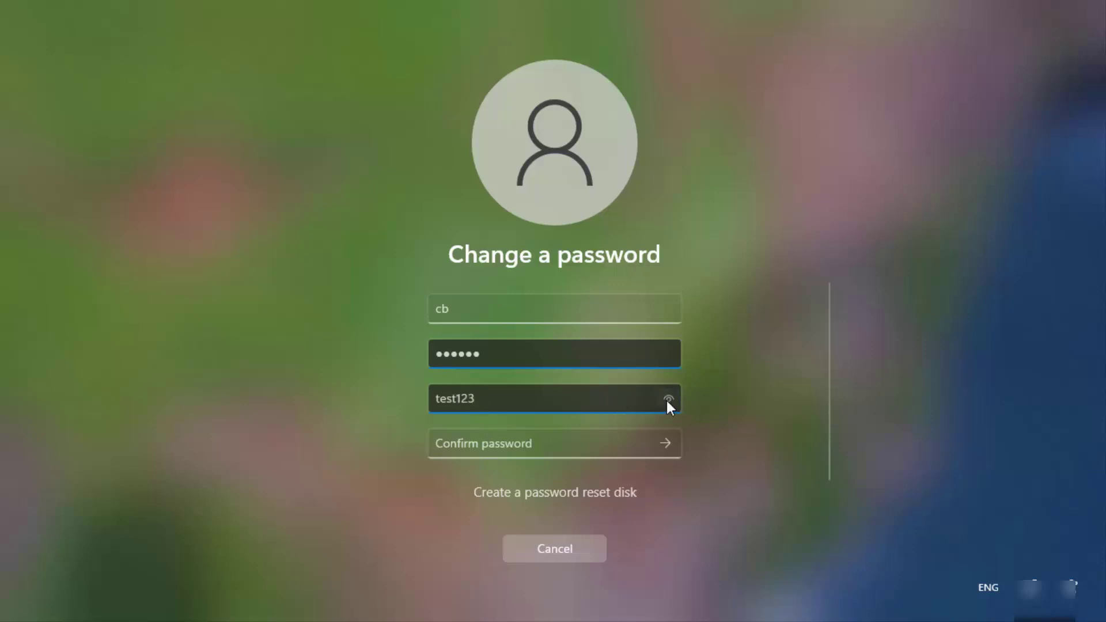
Confirm the new password, submit the change and dismiss the password-changed confirmation.
{"action": "left_click", "coordinate": [620, 444]}
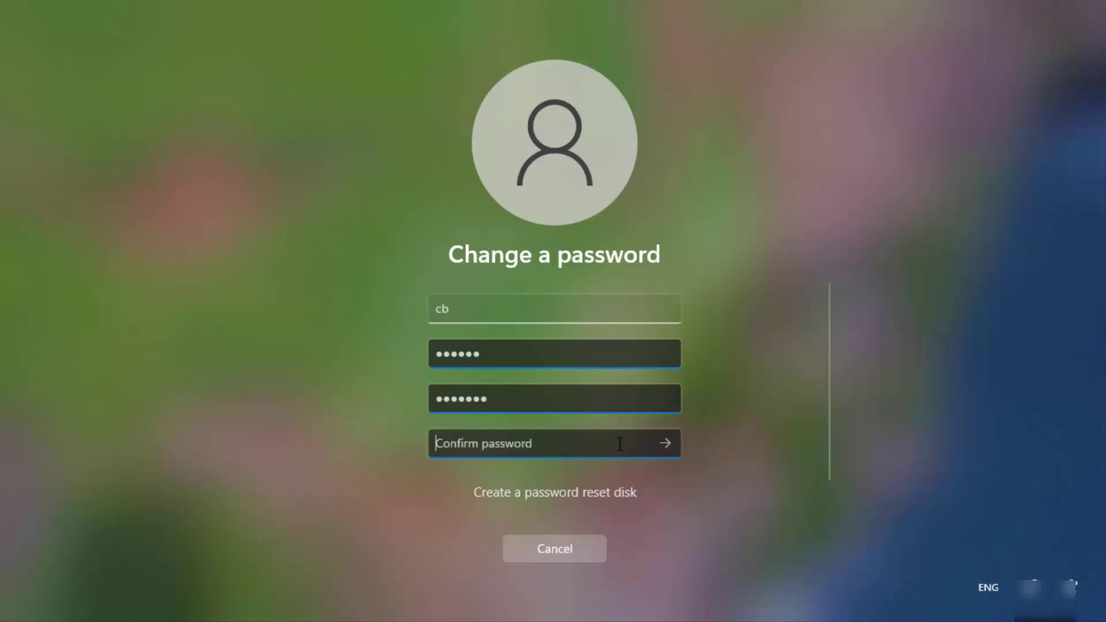
{"action": "type", "text": "test"}
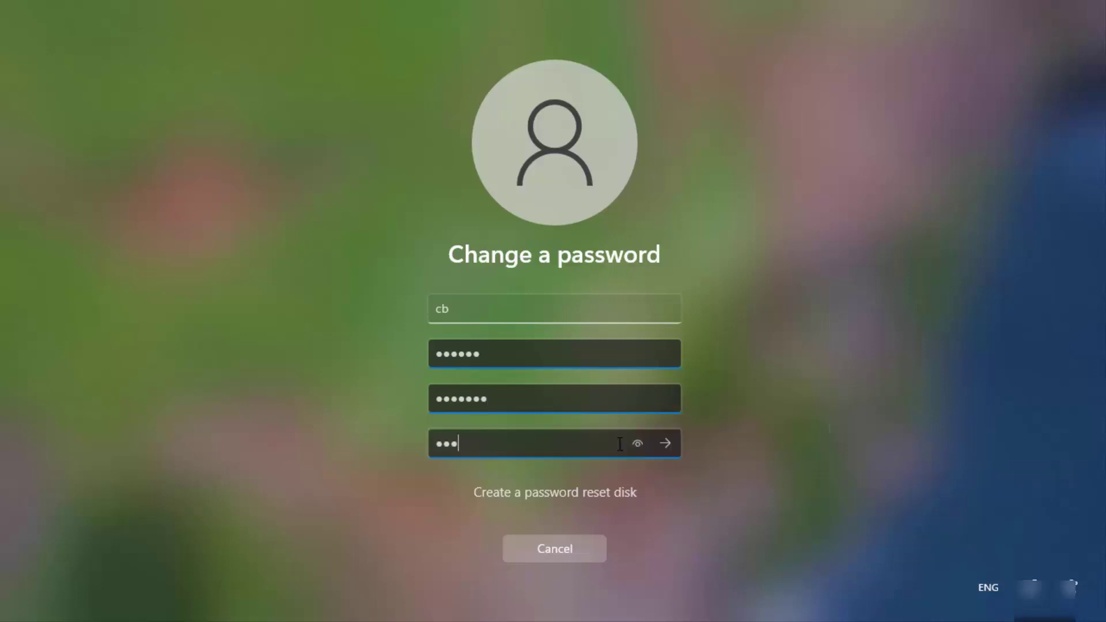
{"action": "type", "text": "123"}
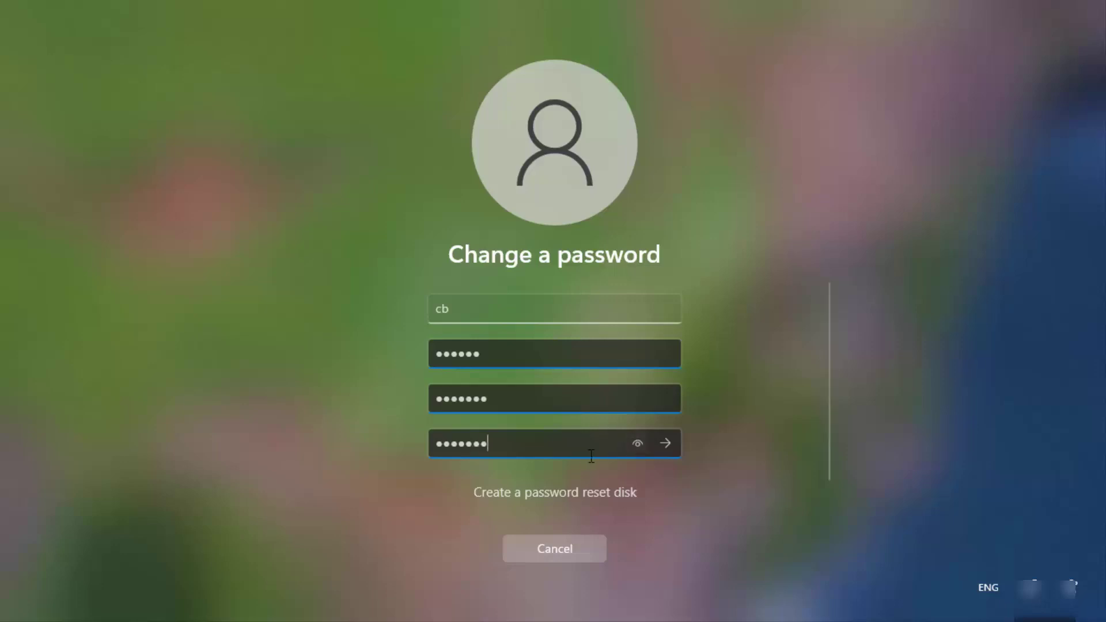
{"action": "left_click", "coordinate": [633, 450]}
{"action": "left_click", "coordinate": [665, 444]}
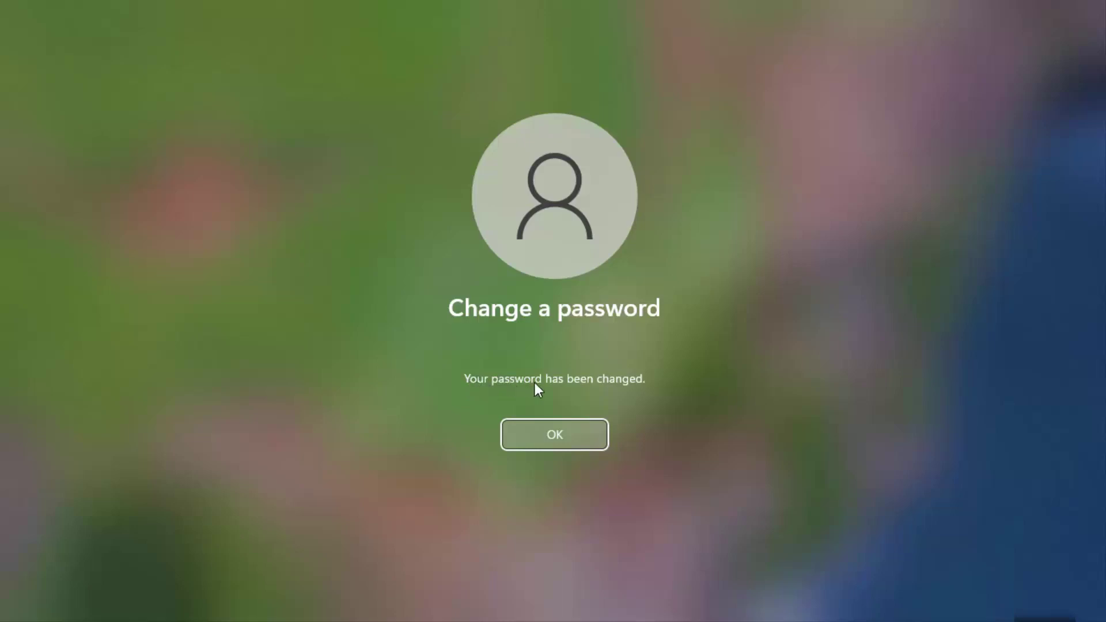
{"action": "left_click", "coordinate": [559, 433]}
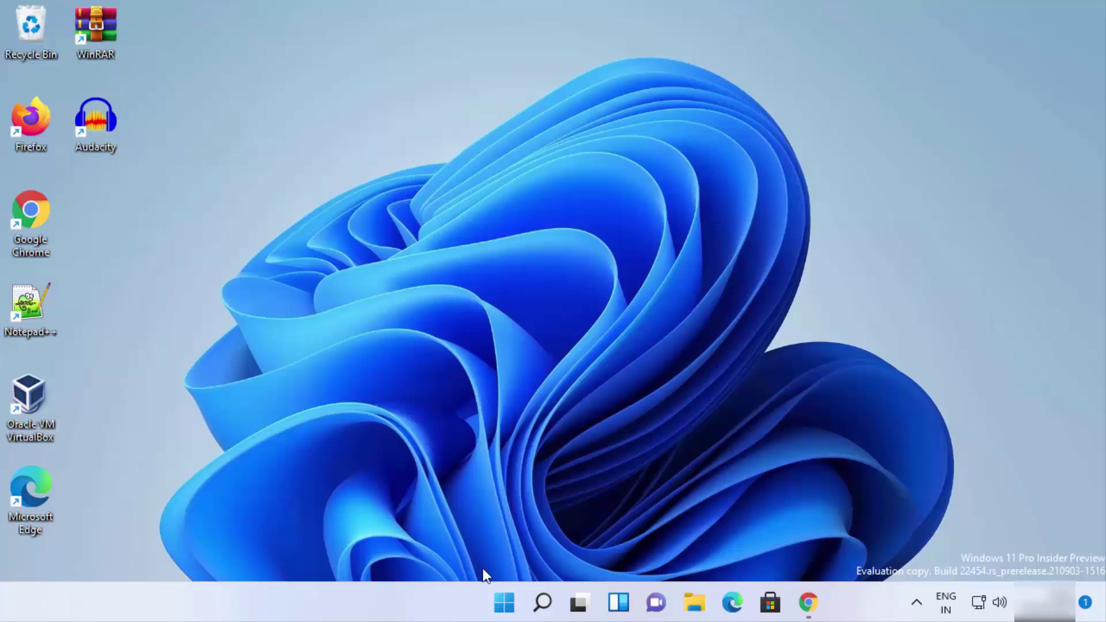
Sign out using the account button in the Start menu.
{"action": "left_click", "coordinate": [505, 604]}
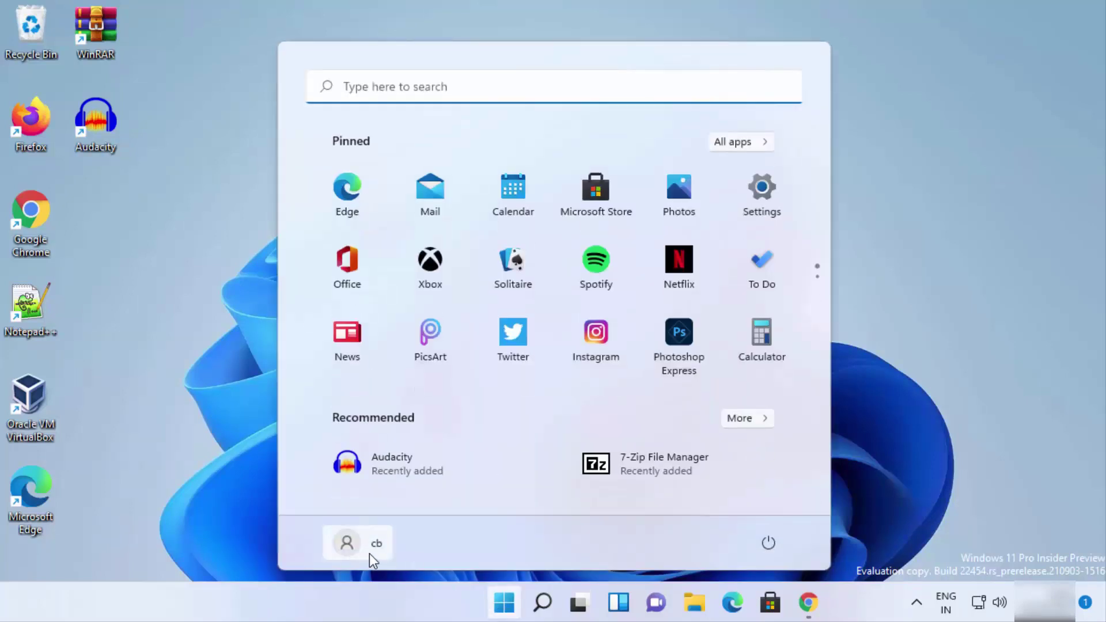
{"action": "left_click", "coordinate": [367, 551]}
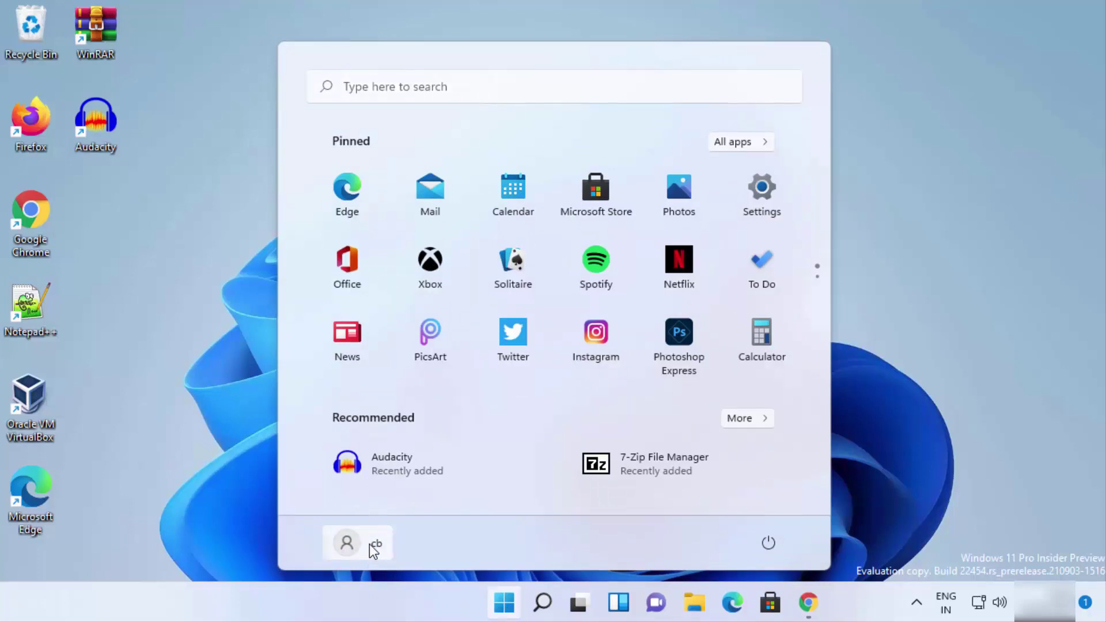
{"action": "left_click", "coordinate": [369, 543]}
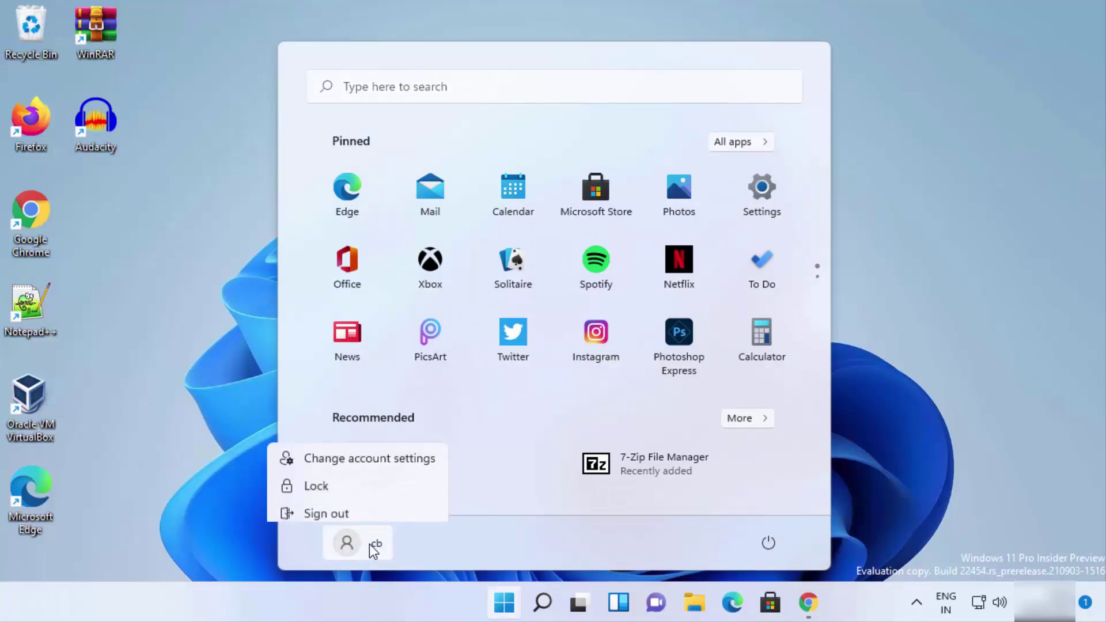
{"action": "left_click", "coordinate": [336, 509]}
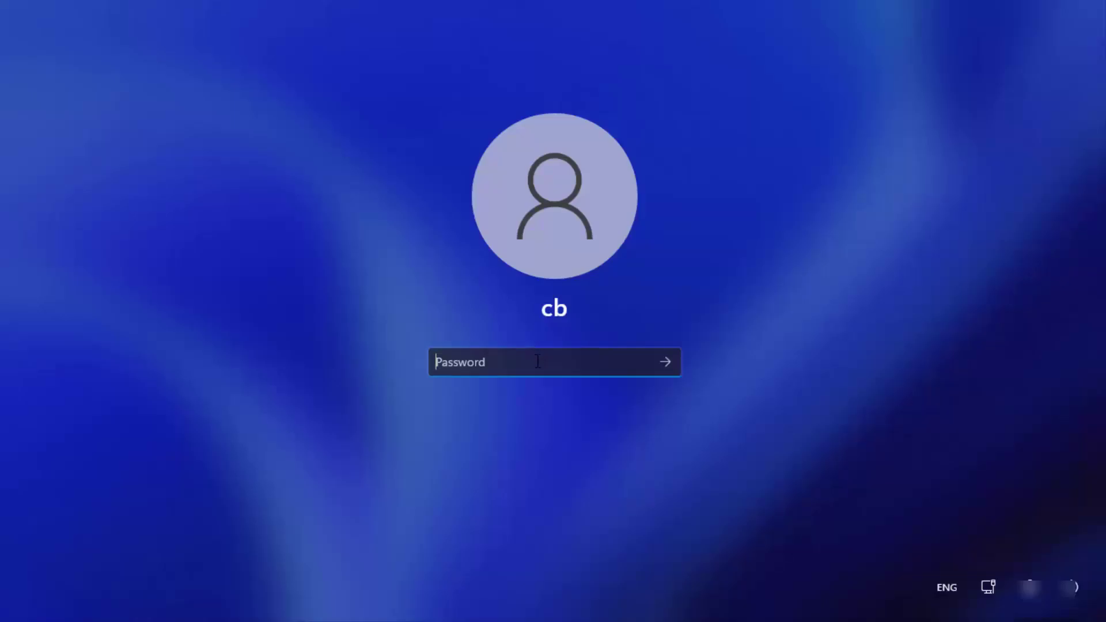
Enter the new password on the sign-in screen, briefly reveal it, and sign in.
{"action": "type", "text": "•••••••"}
{"action": "left_click_drag", "start_coordinate": [635, 362], "coordinate": [636, 363]}
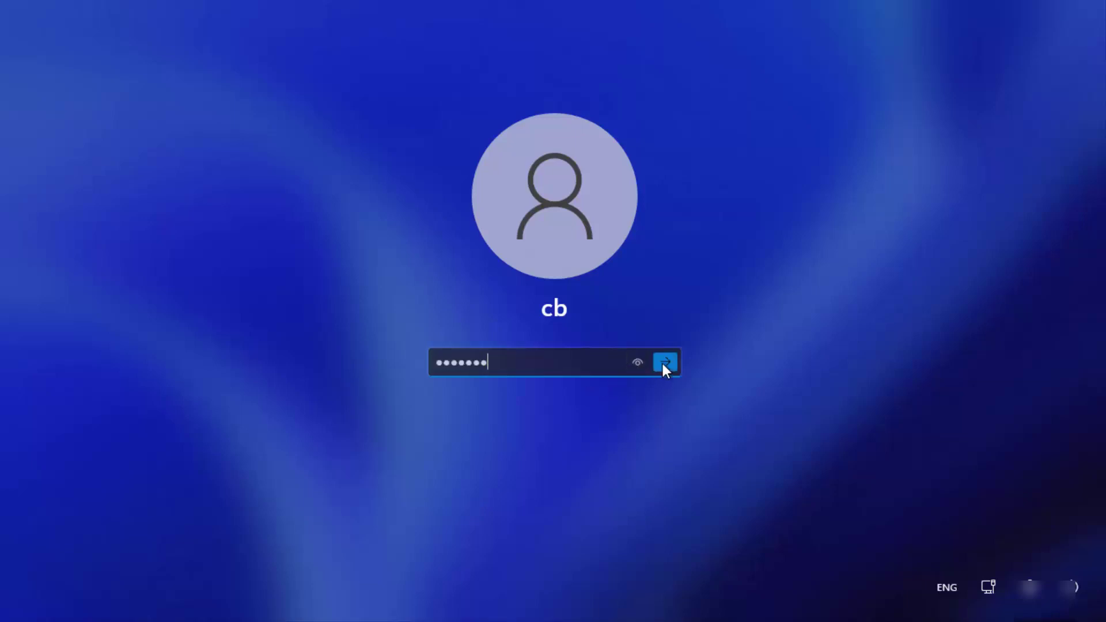
{"action": "left_click", "coordinate": [665, 363]}
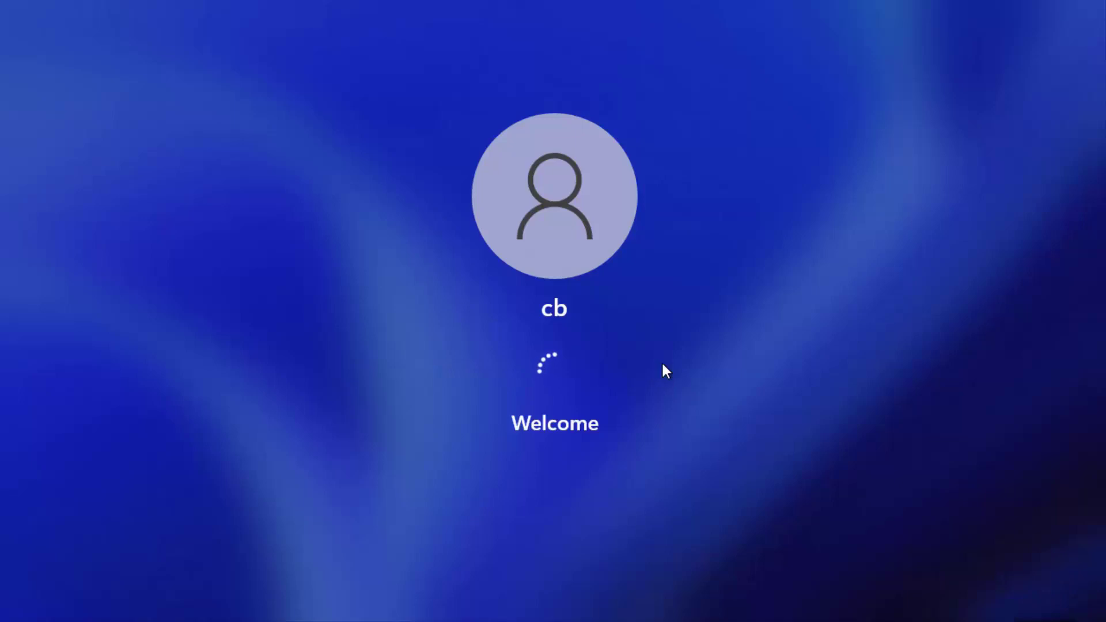